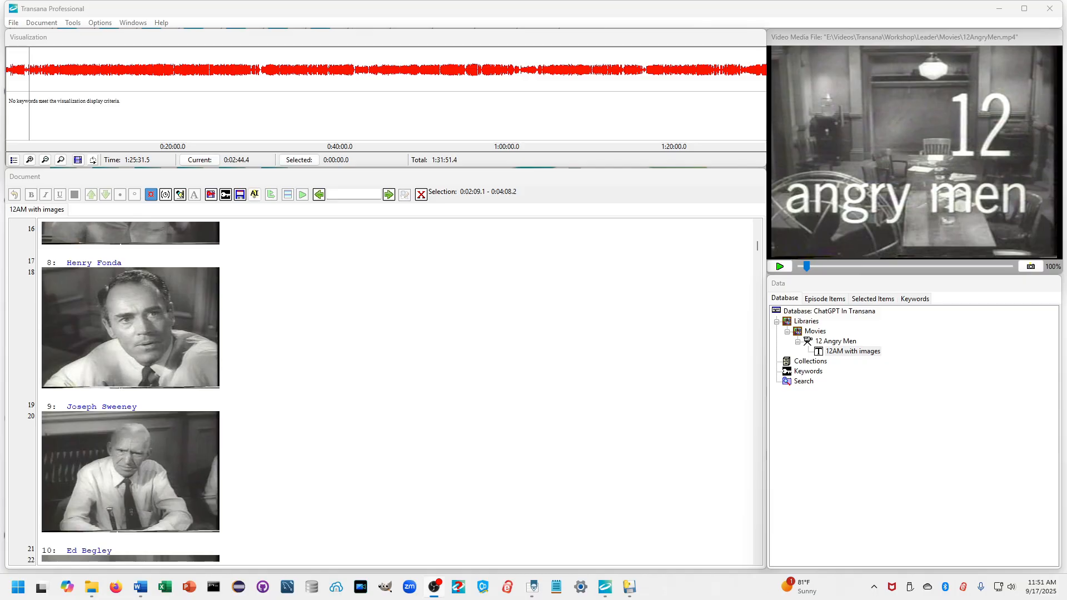
# Launch Explore Transcript with AI on the 12AM with images transcript and accept its confidentiality terms
pyautogui.rightClick(834, 352)
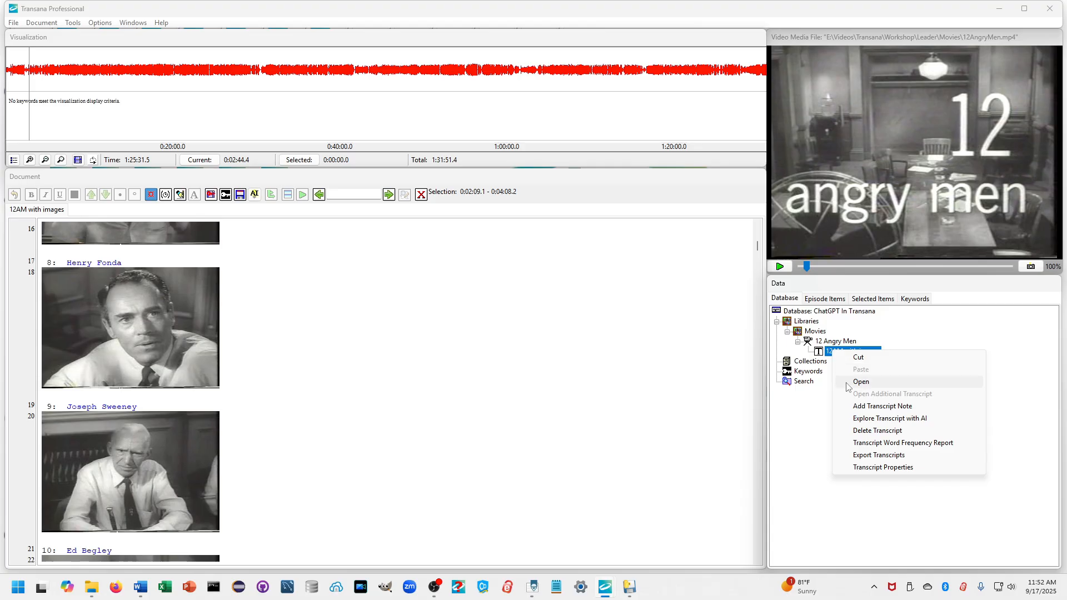
pyautogui.click(859, 421)
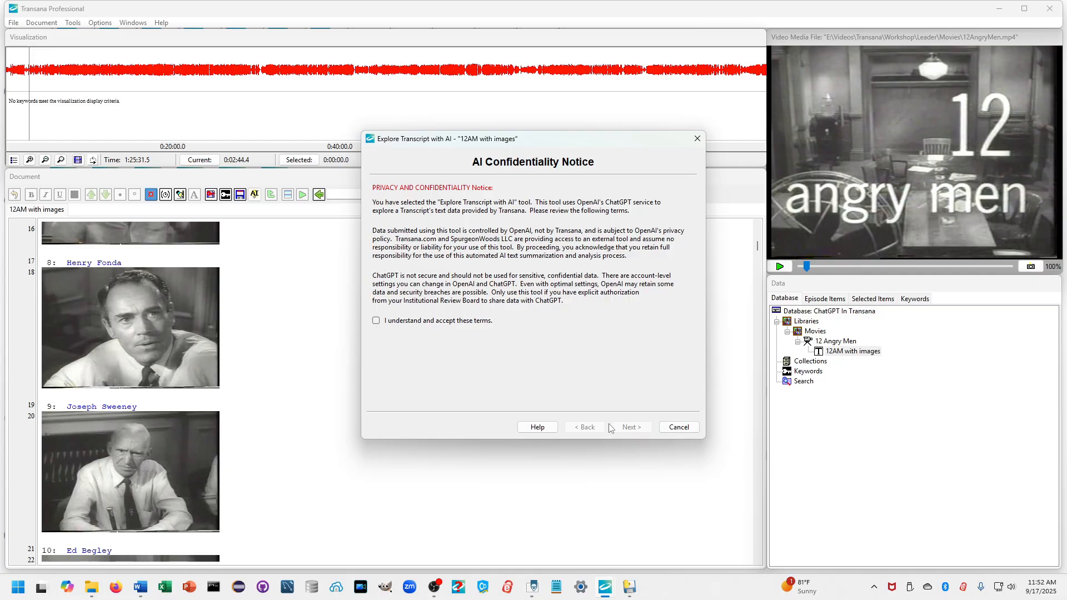
pyautogui.click(376, 321)
# Paste the ChatGPT API key into the wizard's account settings, keeping gpt-5 as the model
pyautogui.click(618, 428)
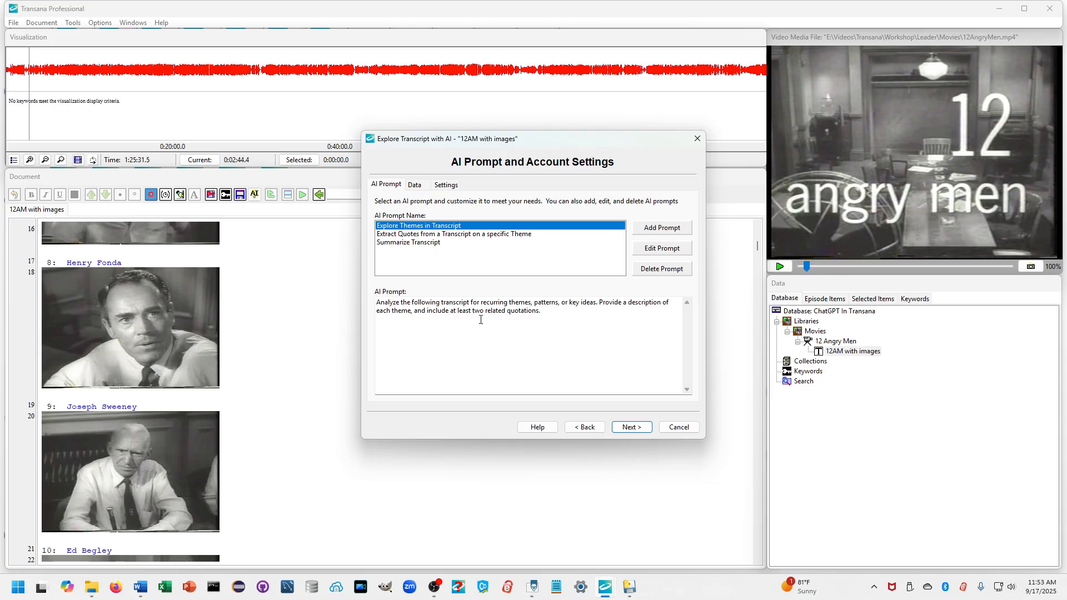
pyautogui.click(447, 186)
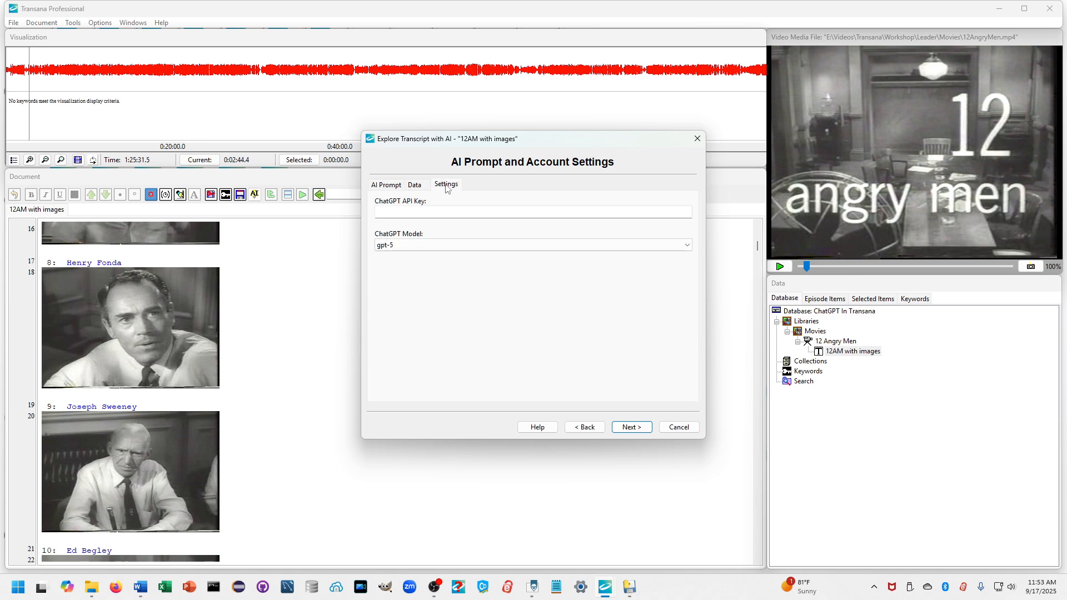
pyautogui.click(432, 213)
pyautogui.hotkey('ctrl', 'v')
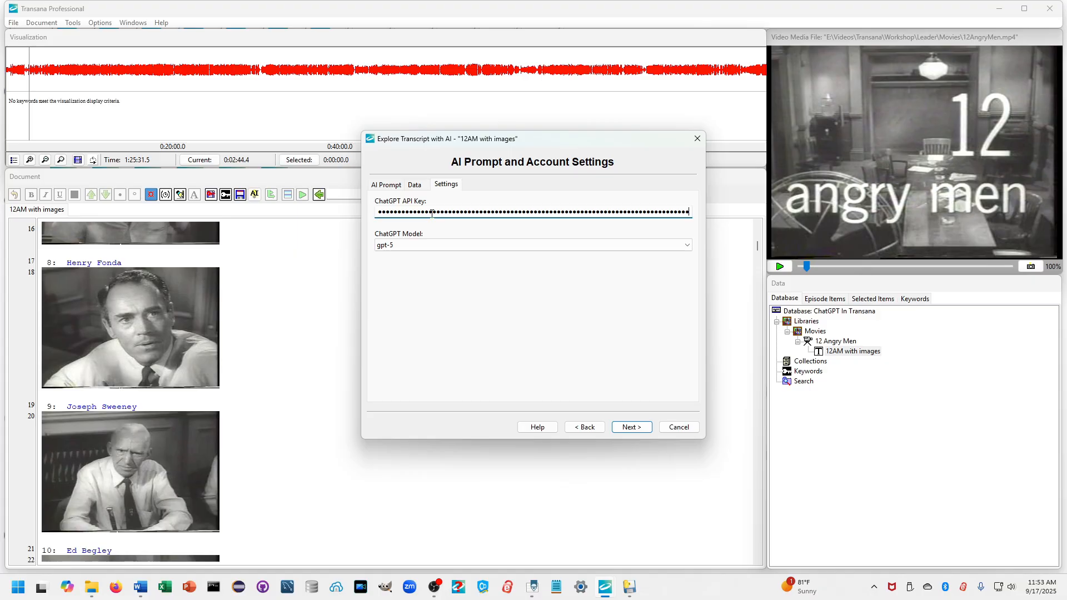
pyautogui.click(388, 185)
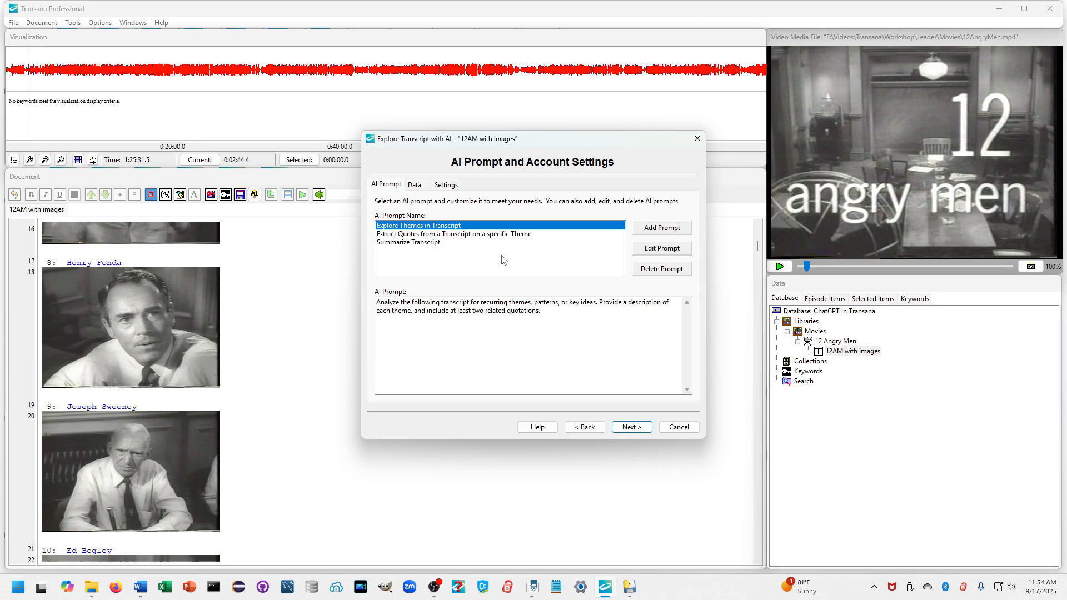
# Pick the Summarize Transcript prompt and review the 23850-token transcript data to be sent
pyautogui.click(432, 246)
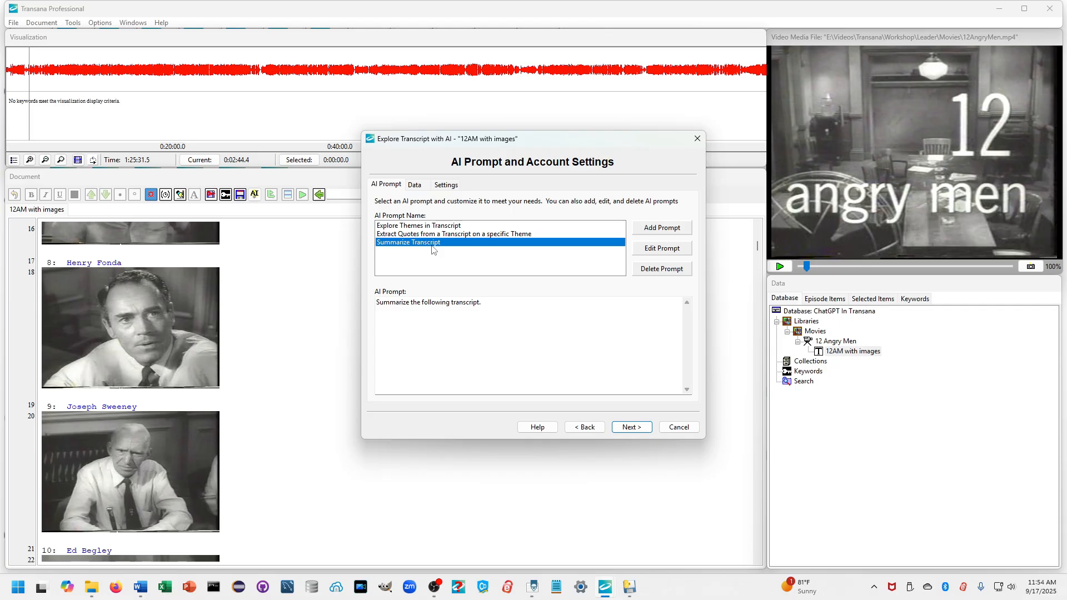
pyautogui.click(421, 188)
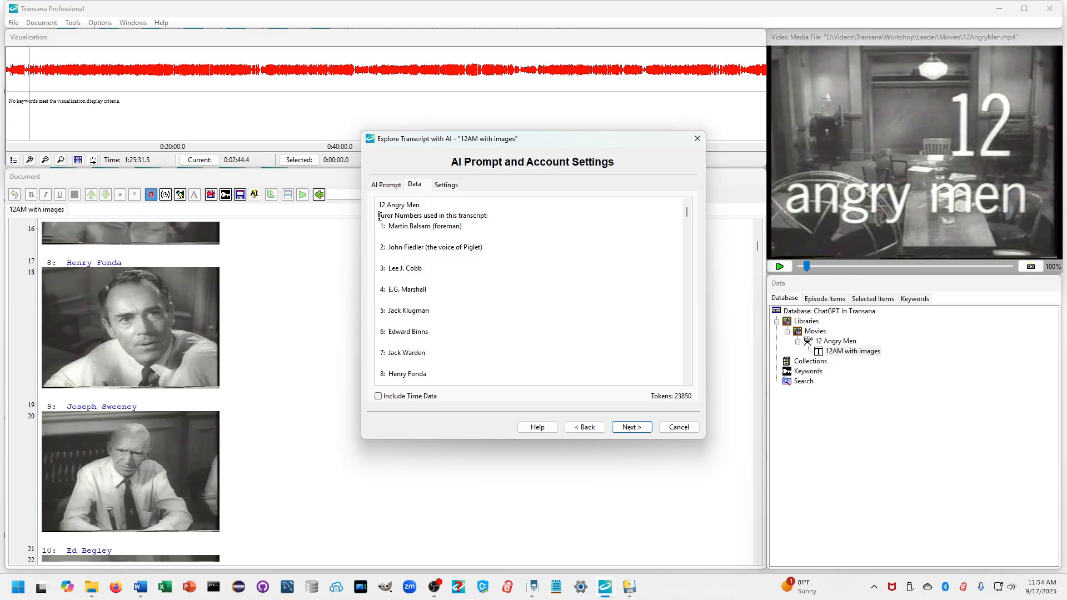
# Remove the juror cast list from the AI data, leaving 23733 tokens, and generate the summary
pyautogui.hotkey('shift', 'Down')
pyautogui.hotkey('shift', 'Down')
pyautogui.hotkey('shift', 'Down')
pyautogui.hotkey('shift', 'Down')
pyautogui.hotkey('shift', 'Down')
pyautogui.hotkey('shift', 'Down')
pyautogui.hotkey('shift', 'Down')
pyautogui.hotkey('shift', 'Down')
pyautogui.hotkey('shift', 'Down')
pyautogui.hotkey('shift', 'Down')
pyautogui.hotkey('shift', 'Down')
pyautogui.hotkey('shift', 'Down')
pyautogui.hotkey('shift', 'Down')
pyautogui.hotkey('shift', 'Down')
pyautogui.hotkey('shift', 'Down')
pyautogui.hotkey('shift', 'Down')
pyautogui.hotkey('shift', 'Down')
pyautogui.hotkey('shift', 'Down')
pyautogui.hotkey('shift', 'Down')
pyautogui.hotkey('shift', 'Down')
pyautogui.hotkey('shift', 'Down')
pyautogui.hotkey('shift', 'Down')
pyautogui.hotkey('shift', 'Down')
pyautogui.hotkey('shift', 'Down')
pyautogui.hotkey('shift', 'Down')
pyautogui.press('Delete')
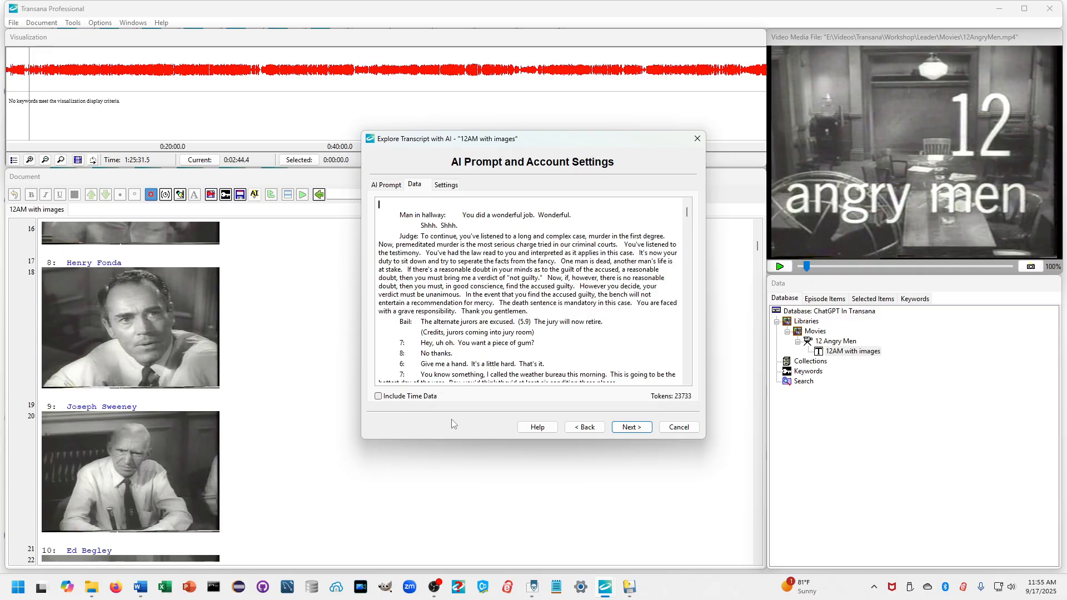
pyautogui.click(625, 428)
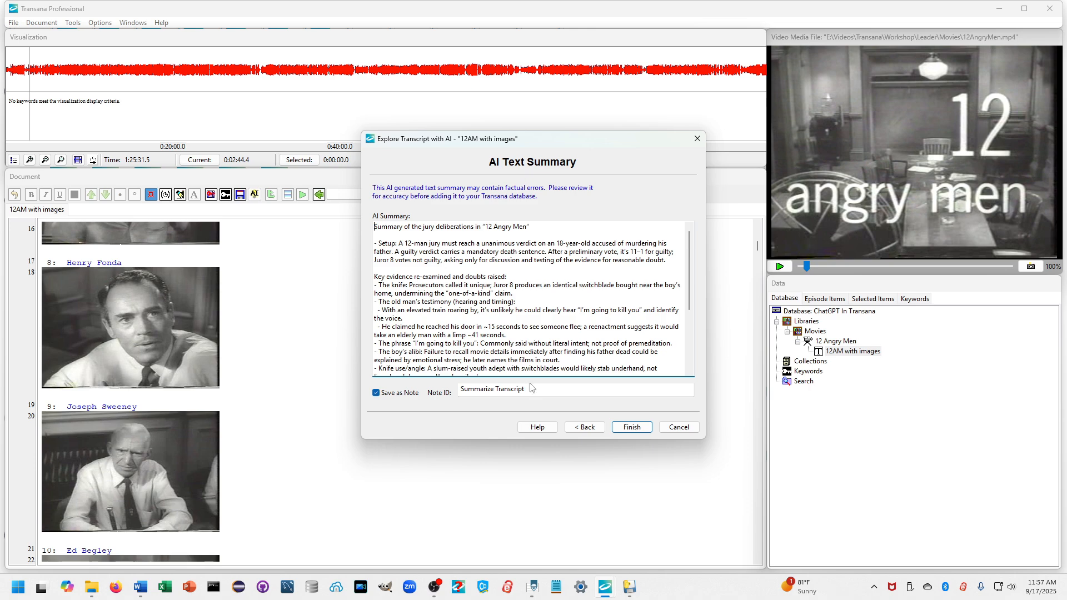
# Finish the wizard to save the Summarize Transcript note, then open and dismiss the note's context menu
pyautogui.click(632, 428)
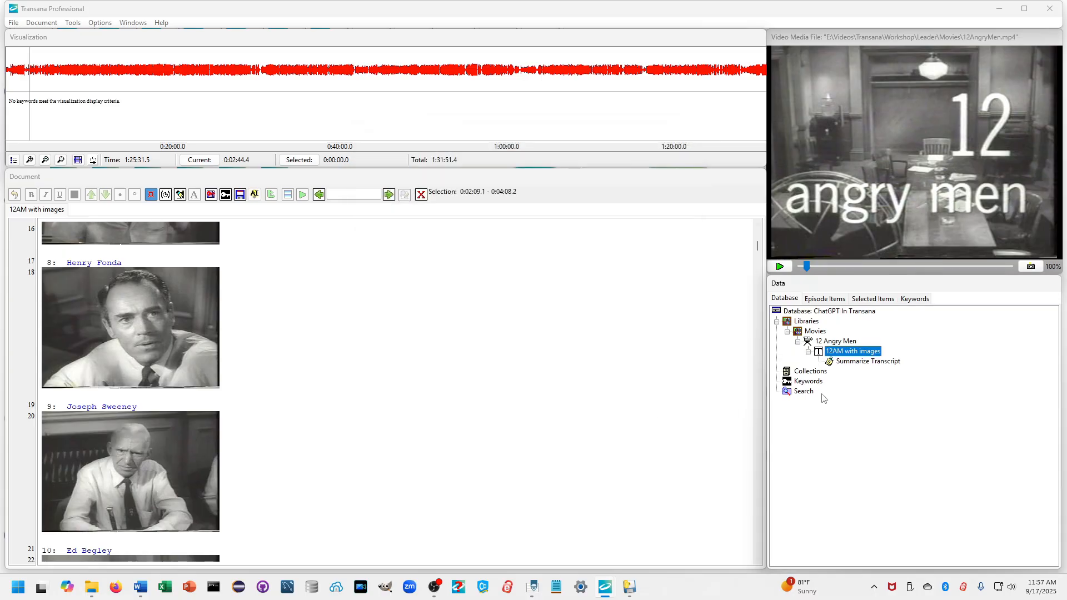
pyautogui.rightClick(845, 368)
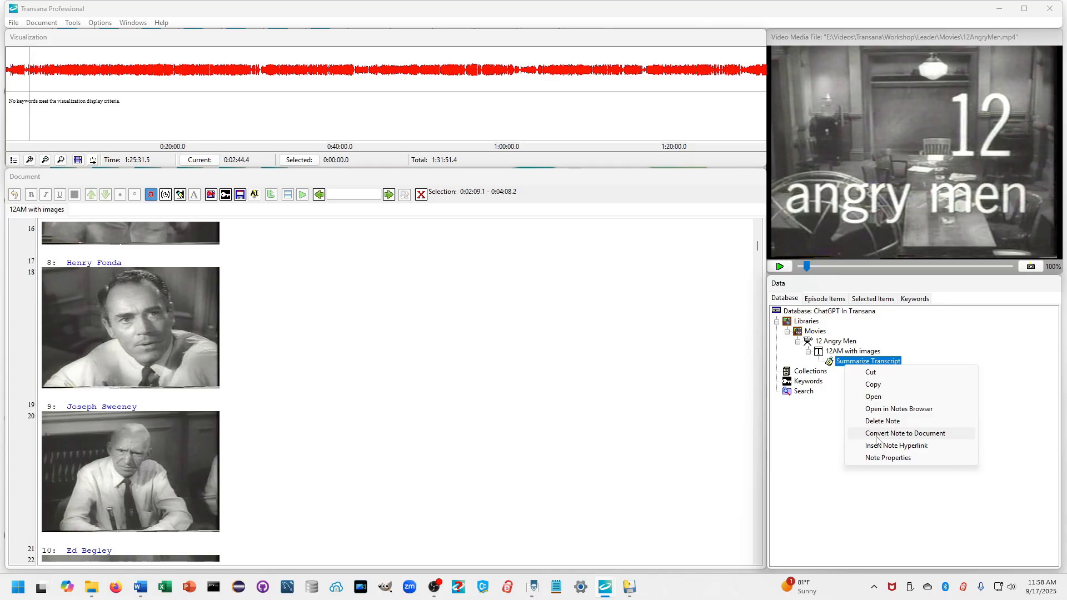
pyautogui.click(830, 445)
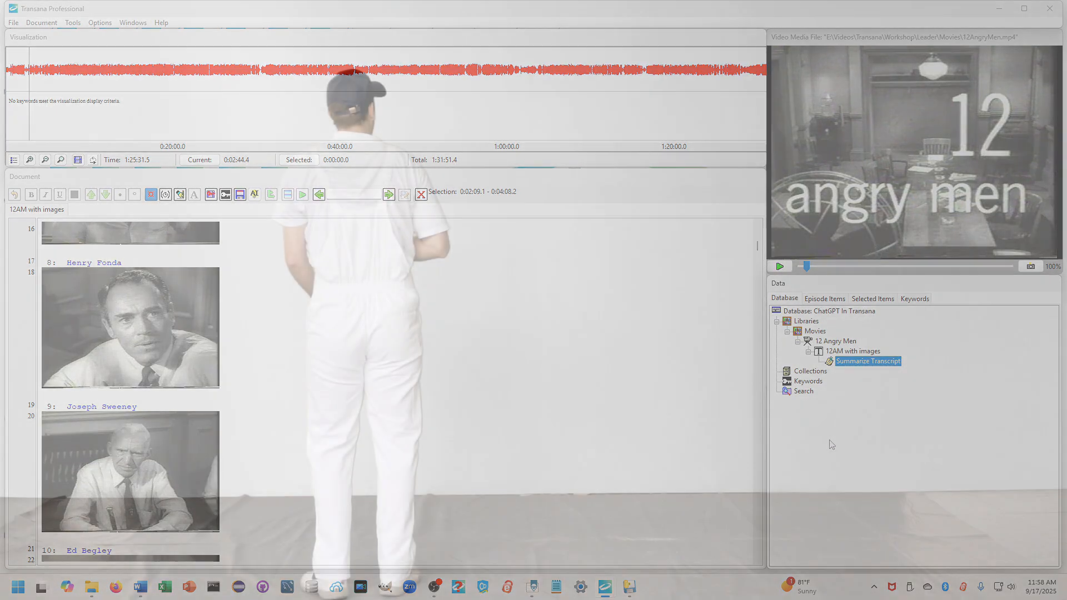